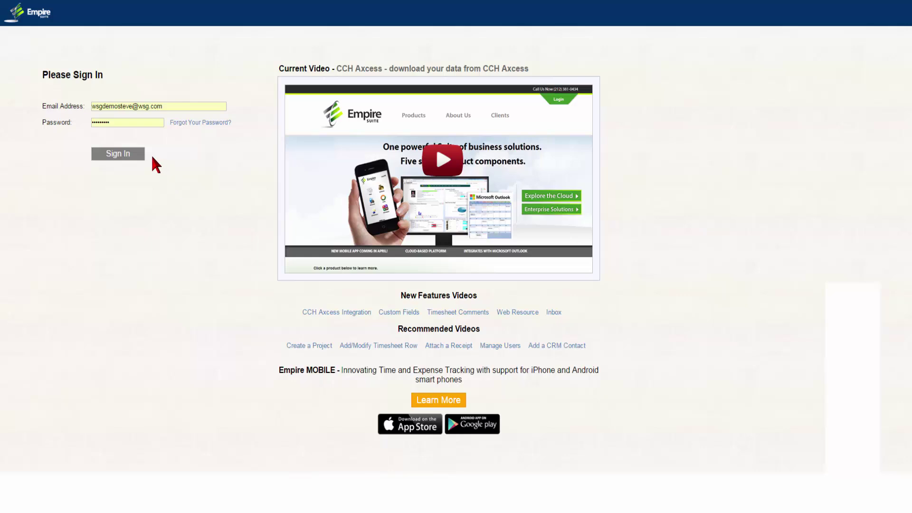
Step: Sign in and open the weekly time sheet for 01/03/16–01/09/16
{"action": "left_click", "coordinate": [137, 153]}
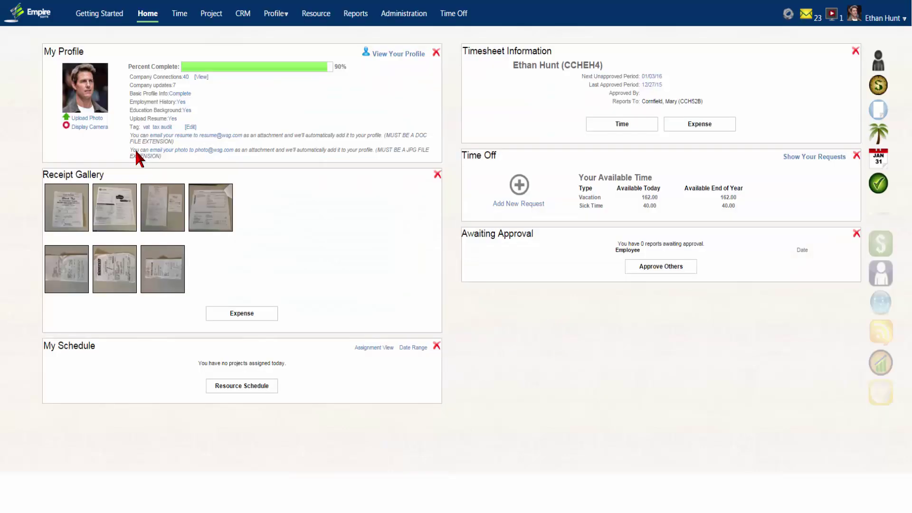
{"action": "left_click", "coordinate": [179, 16]}
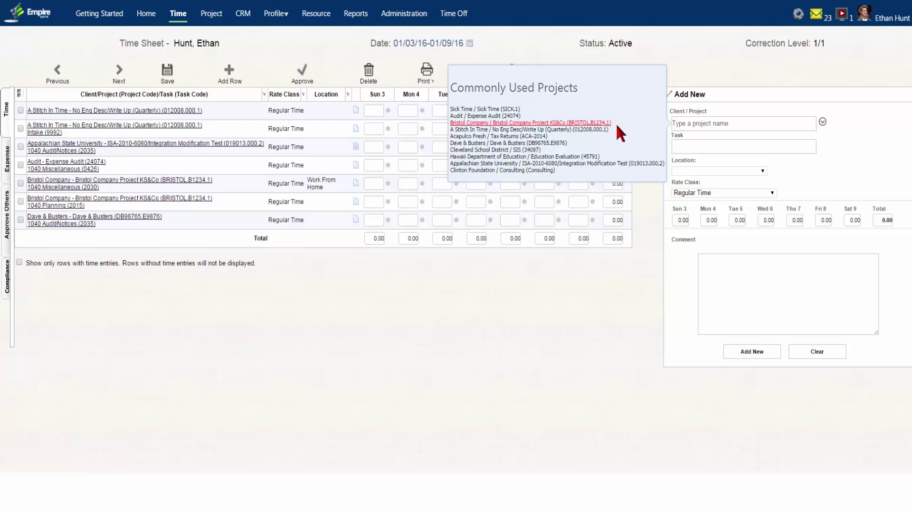
Step: Start a new entry for A Stitch In Time, task Intake (1), New York, NY, Regular Time
{"action": "left_click", "coordinate": [678, 126]}
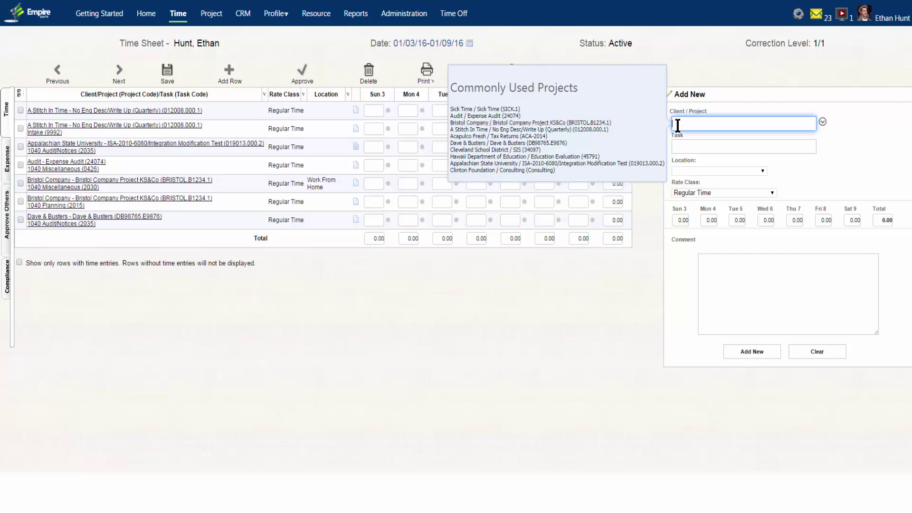
{"action": "type", "text": "A"}
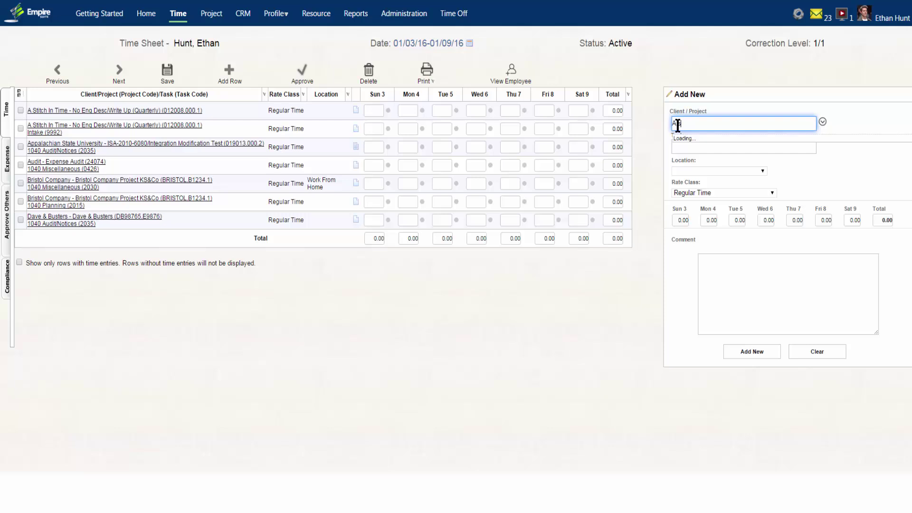
{"action": "type", "text": " s"}
{"action": "left_click", "coordinate": [687, 139]}
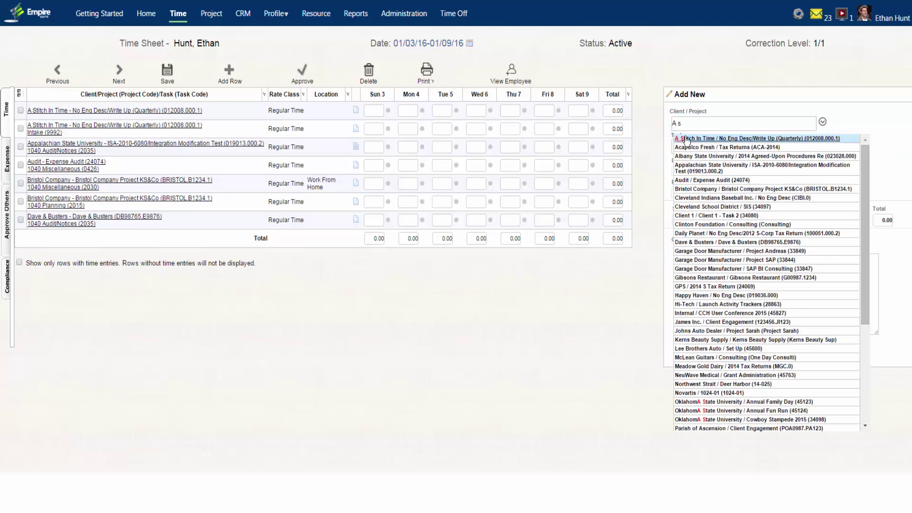
{"action": "left_click", "coordinate": [696, 162]}
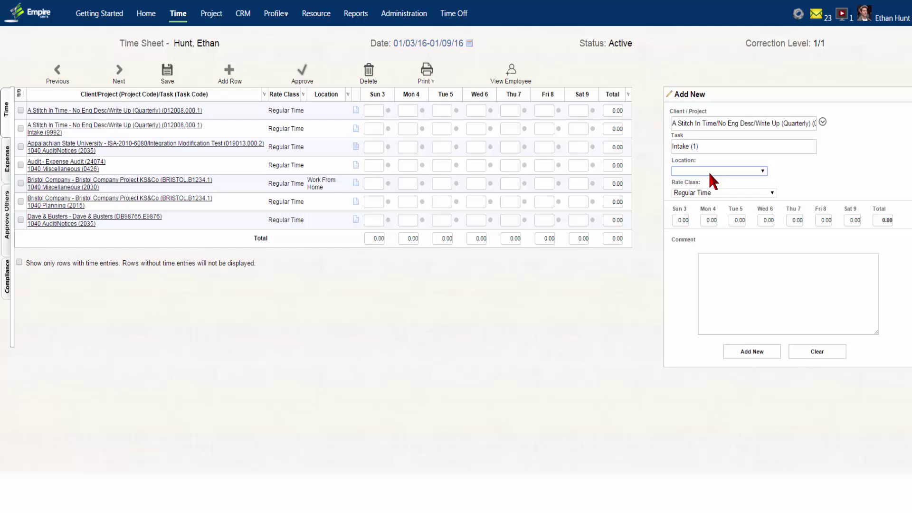
{"action": "left_click", "coordinate": [710, 172]}
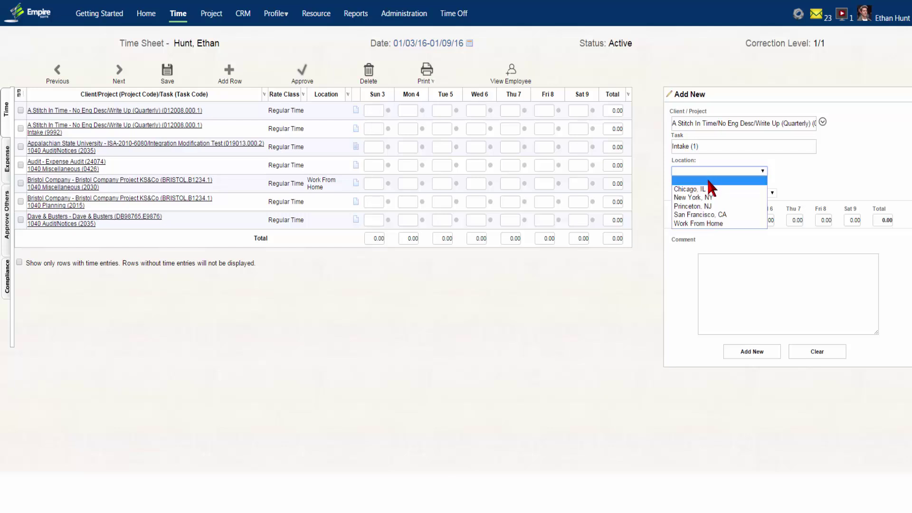
{"action": "left_click", "coordinate": [705, 196]}
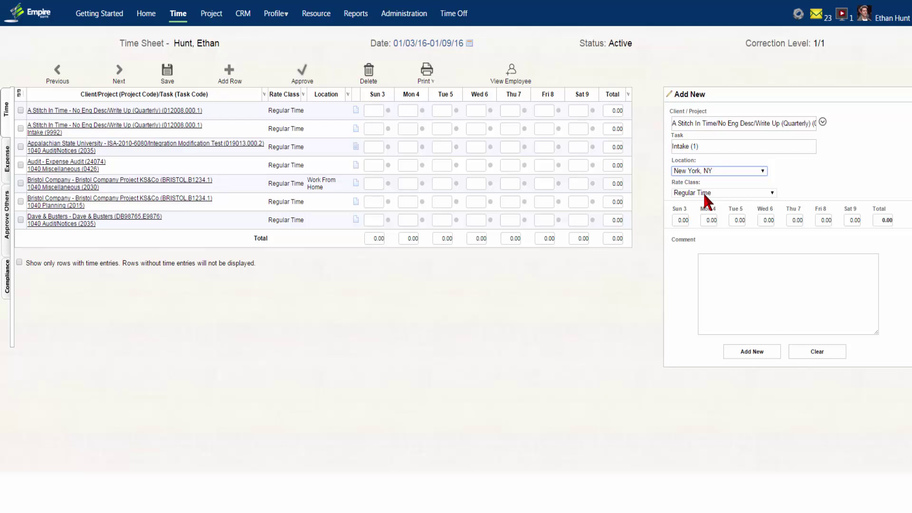
{"action": "left_click", "coordinate": [705, 194]}
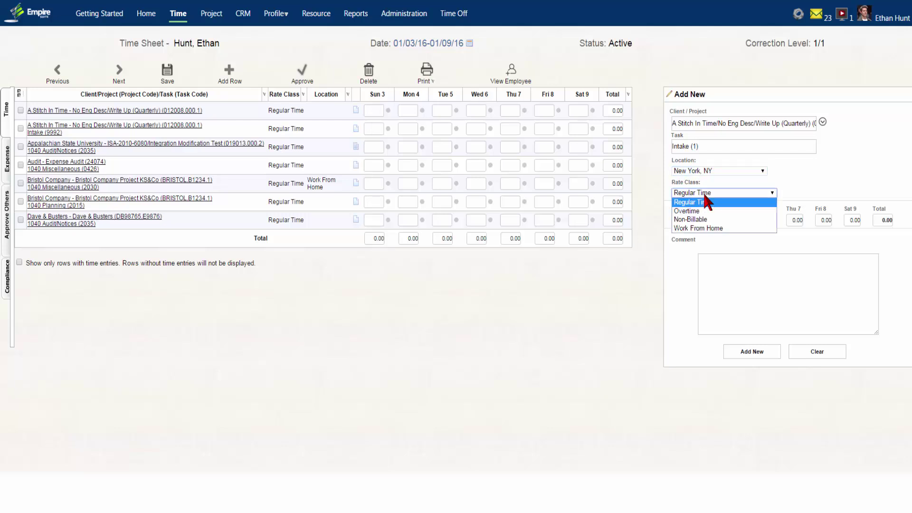
{"action": "left_click", "coordinate": [706, 202]}
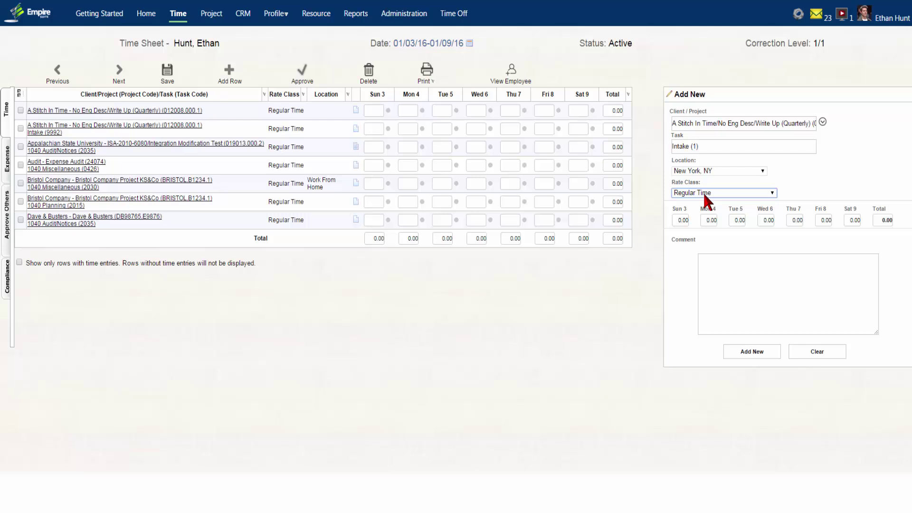
Step: Enter 8 hours for each day Monday through Friday
{"action": "left_click", "coordinate": [703, 219]}
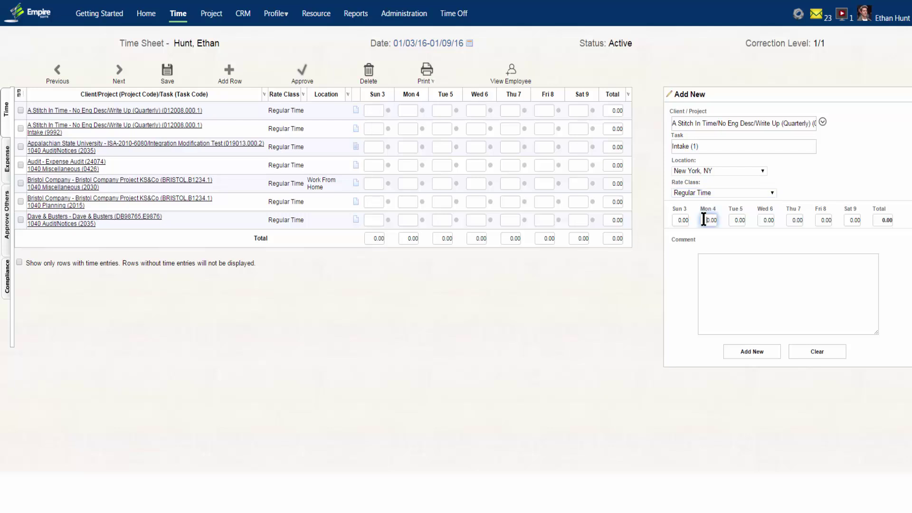
{"action": "type", "text": "8"}
{"action": "key", "text": "Tab"}
{"action": "type", "text": "8"}
{"action": "key", "text": "Tab"}
{"action": "type", "text": "8"}
{"action": "key", "text": "Tab"}
{"action": "type", "text": "8"}
{"action": "key", "text": "Tab"}
{"action": "type", "text": "8"}
{"action": "key", "text": "Tab"}
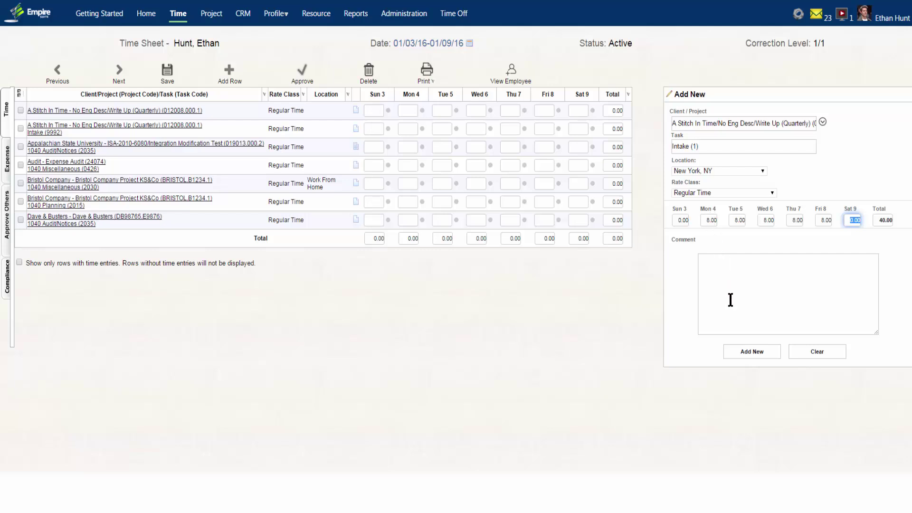
Step: Add the Intake entry, then switch an A Stitch In Time row to Prepare Amended Return (2) with comment 'This row was modified.'
{"action": "left_click", "coordinate": [743, 352]}
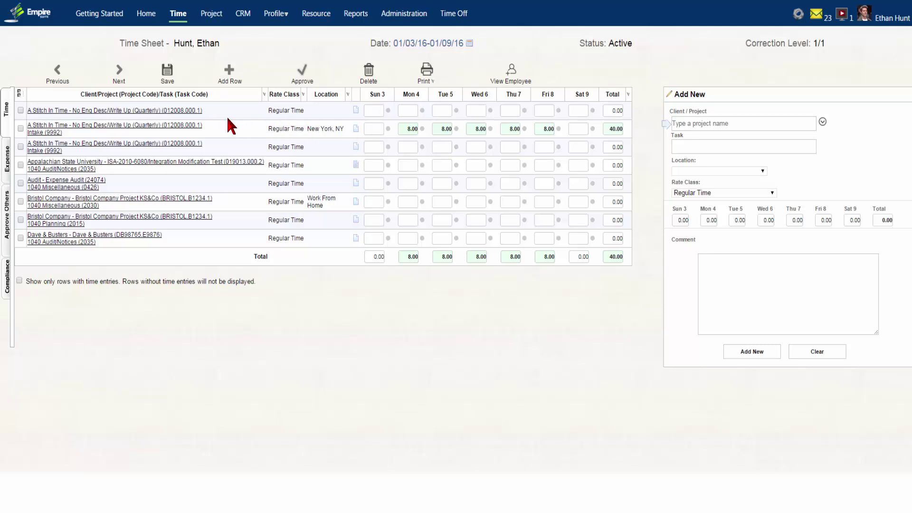
{"action": "left_click", "coordinate": [194, 111]}
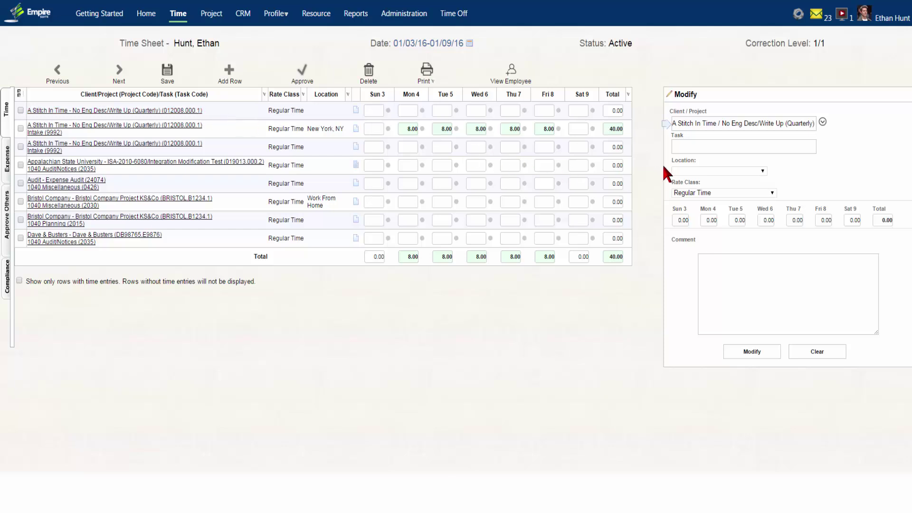
{"action": "left_click", "coordinate": [683, 149]}
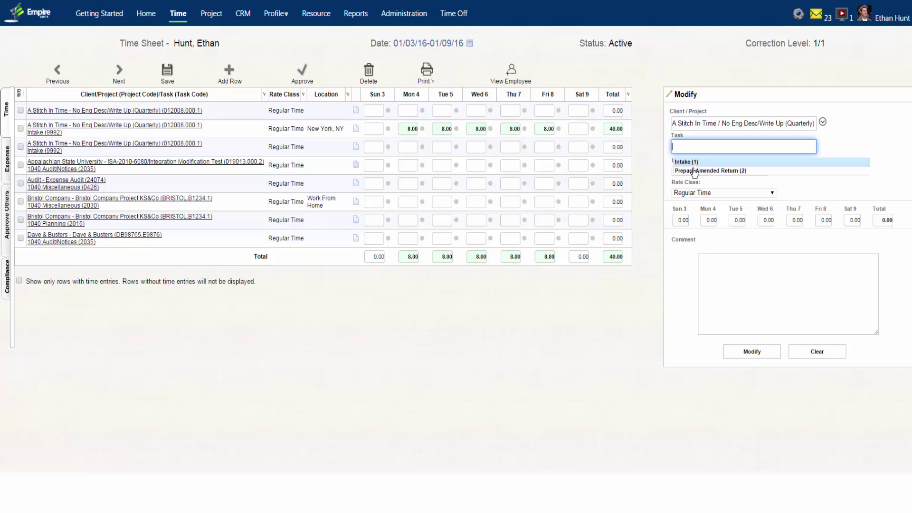
{"action": "left_click", "coordinate": [694, 171]}
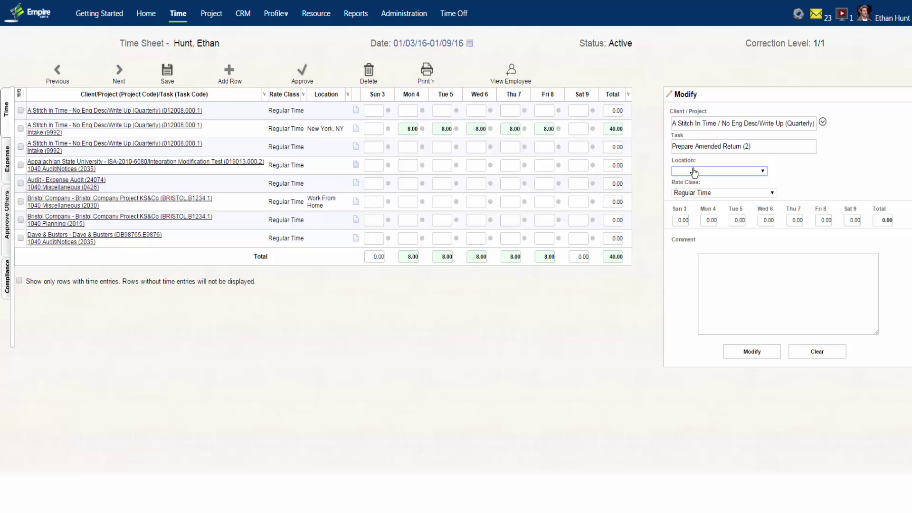
{"action": "left_click", "coordinate": [743, 272]}
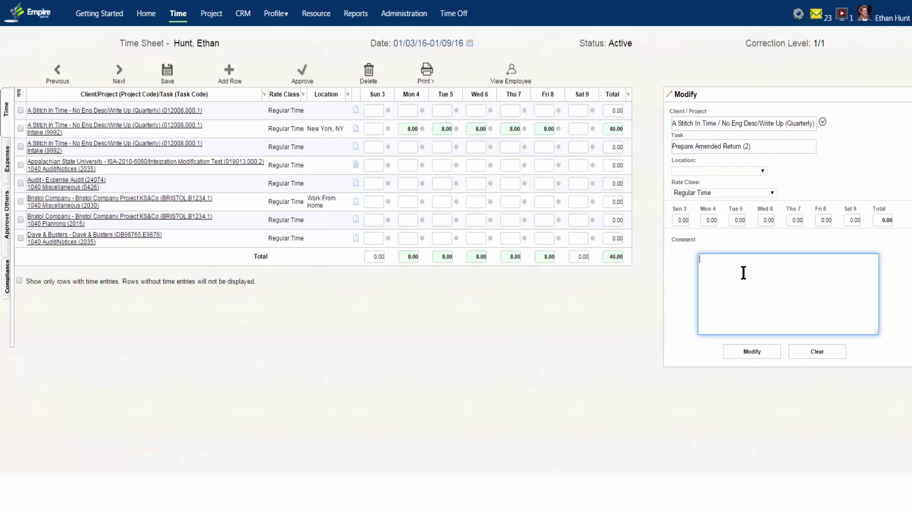
{"action": "type", "text": "This row was modified."}
{"action": "left_click", "coordinate": [763, 350]}
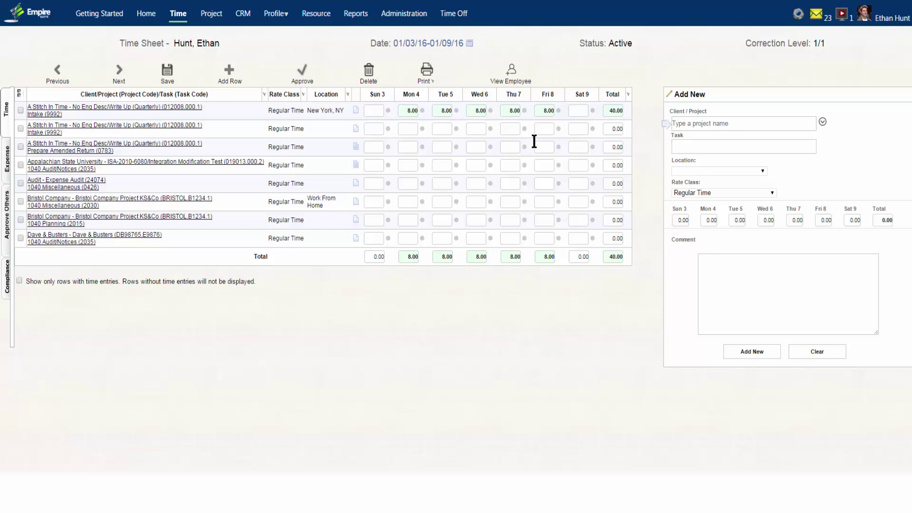
Step: Give the Appalachian State University 1040 Audit/Notices row 2.00 hours on Sat 9 and save
{"action": "left_click", "coordinate": [578, 128]}
{"action": "left_click", "coordinate": [578, 165]}
{"action": "type", "text": "2"}
{"action": "key", "text": "Tab"}
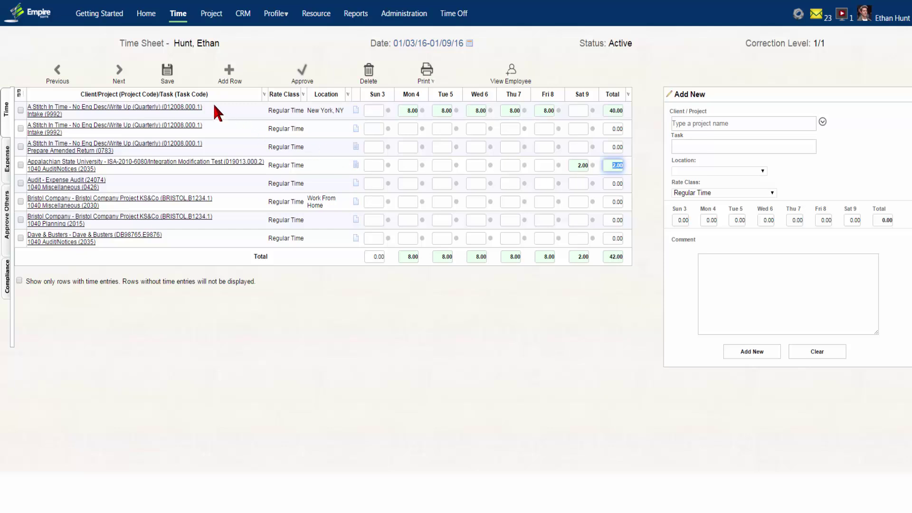
{"action": "left_click", "coordinate": [168, 79]}
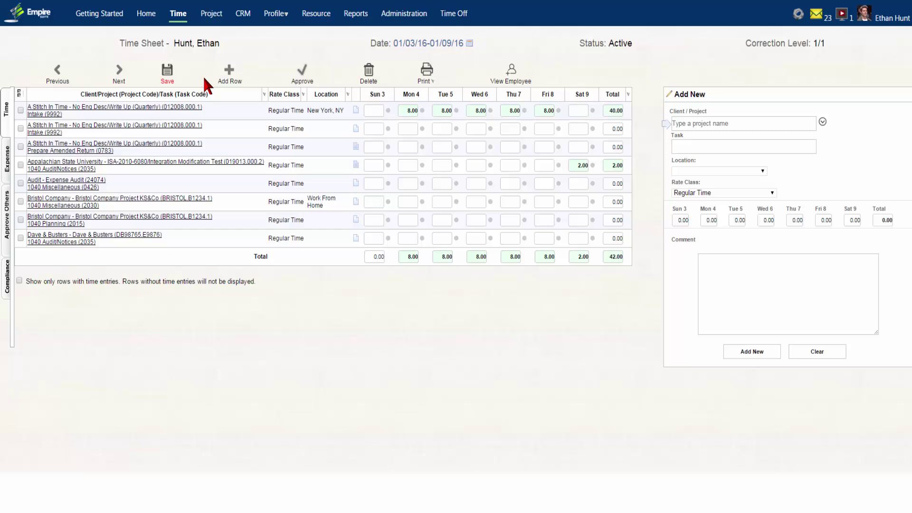
Step: Approve the 01/03/16–01/09/16 timesheet with its 42.00 total
{"action": "left_click", "coordinate": [303, 78]}
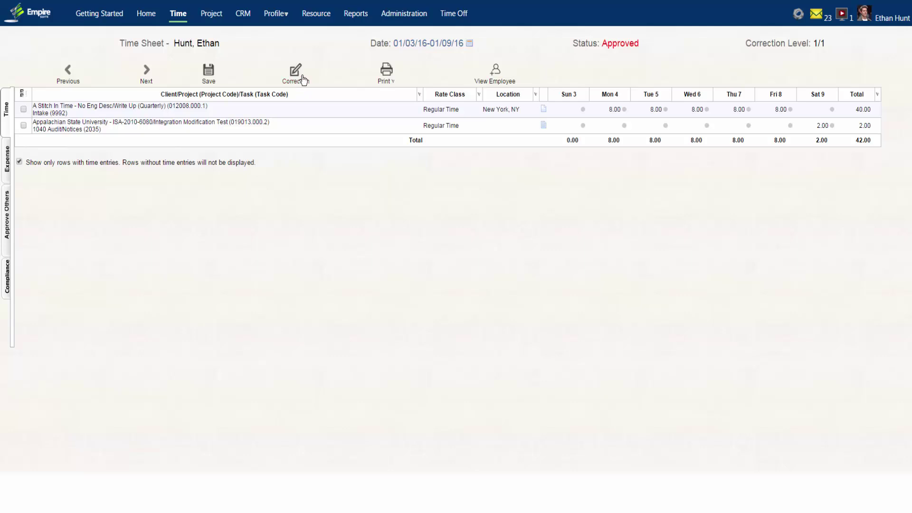
Step: Reopen the timesheet for correction, clear the Intake row's Mon 4 and Tue 5 hours, and save
{"action": "left_click", "coordinate": [296, 76]}
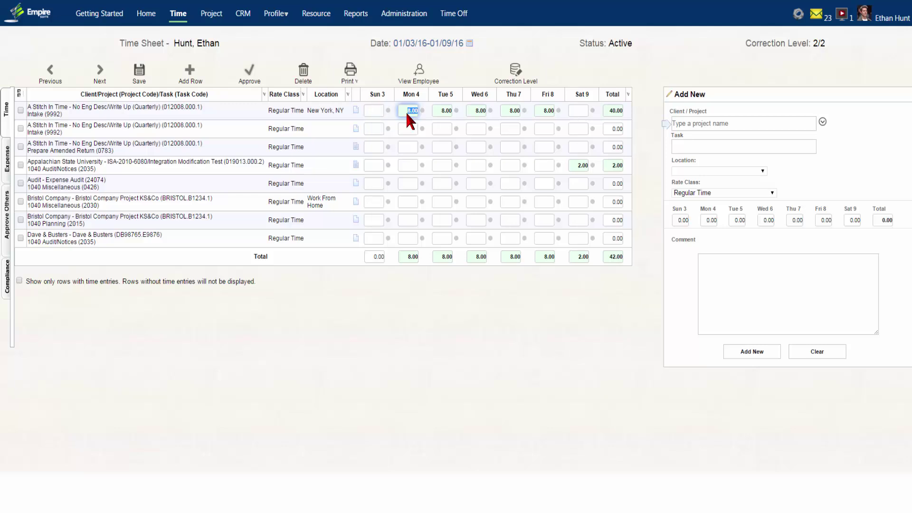
{"action": "key", "text": "Delete"}
{"action": "key", "text": "Tab"}
{"action": "key", "text": "Delete"}
{"action": "key", "text": "Tab"}
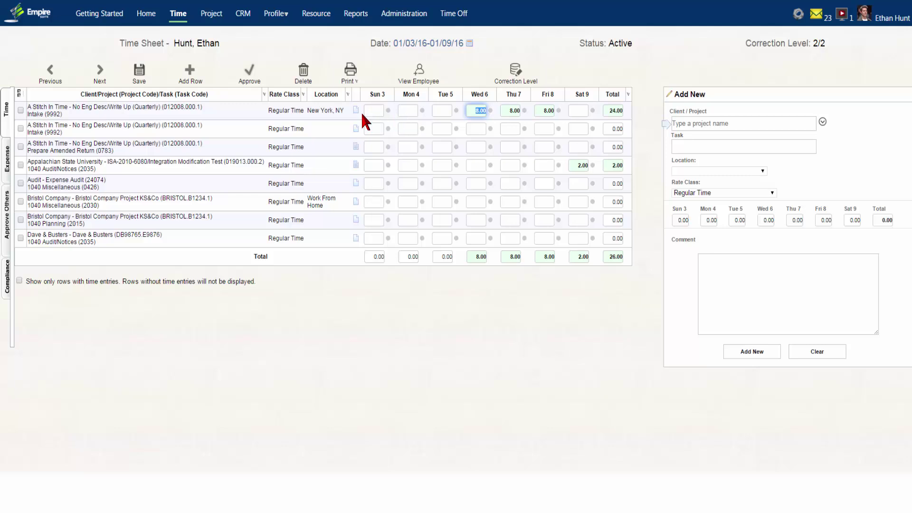
{"action": "left_click", "coordinate": [141, 83]}
Step: Delete the empty Intake row and add 1.00 hour on Mon 4 to Bristol Company Planning, saving at 27.00
{"action": "left_click", "coordinate": [303, 85]}
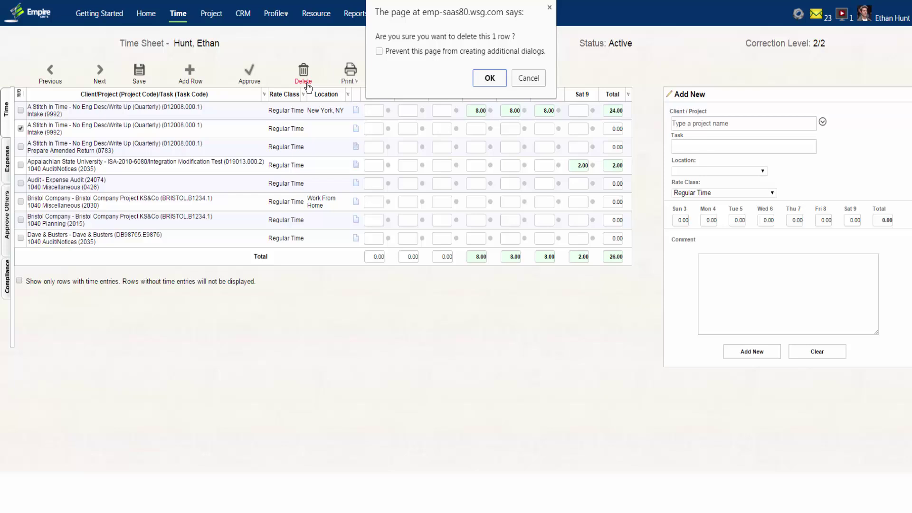
{"action": "left_click", "coordinate": [490, 78]}
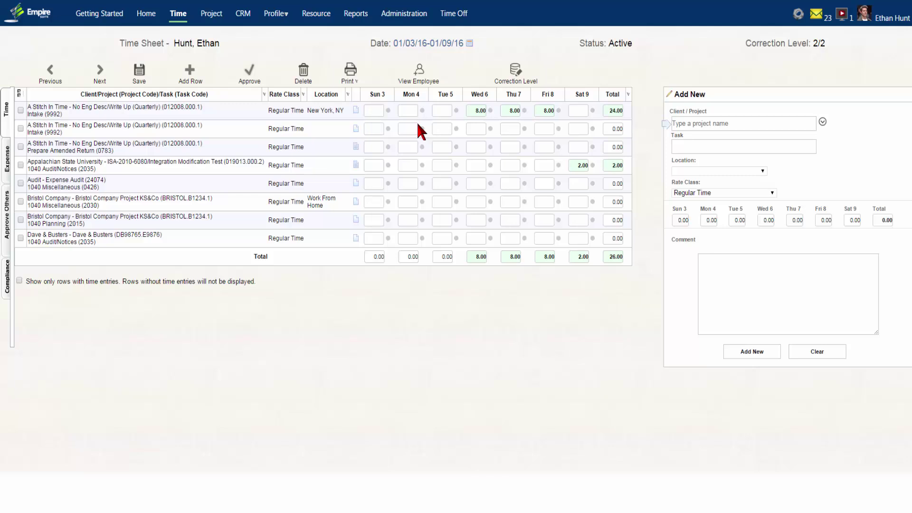
{"action": "left_click", "coordinate": [412, 220]}
{"action": "type", "text": "1"}
{"action": "key", "text": "Tab"}
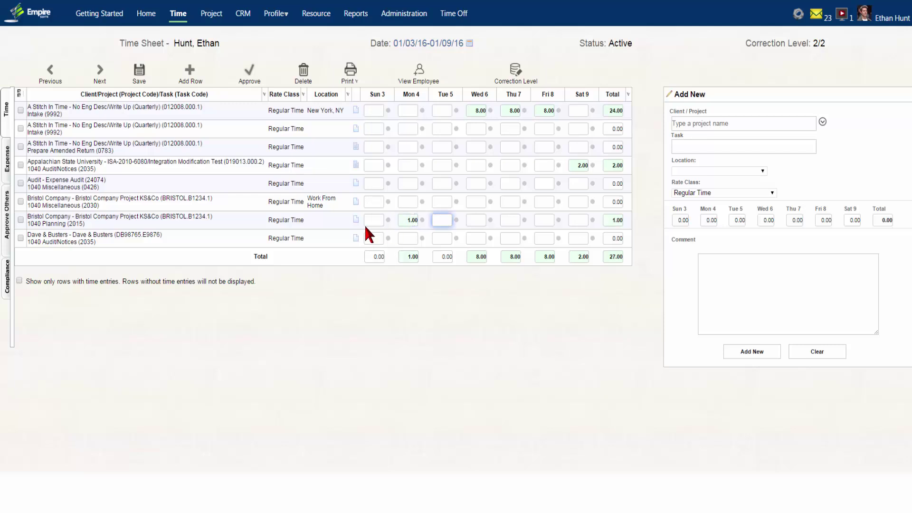
{"action": "left_click", "coordinate": [145, 78]}
{"action": "left_click", "coordinate": [190, 81]}
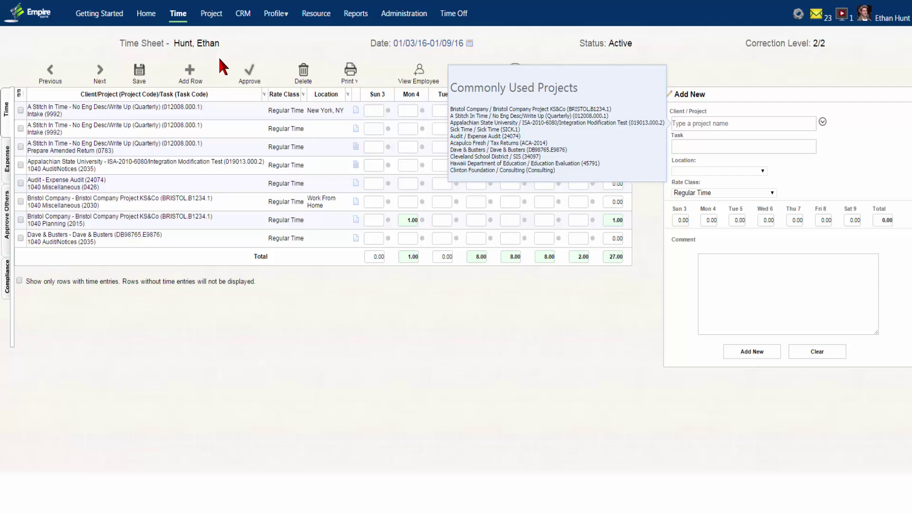
Step: Save the timesheet Setup Options so the help guide and Employee Summary appear
{"action": "left_click", "coordinate": [803, 19]}
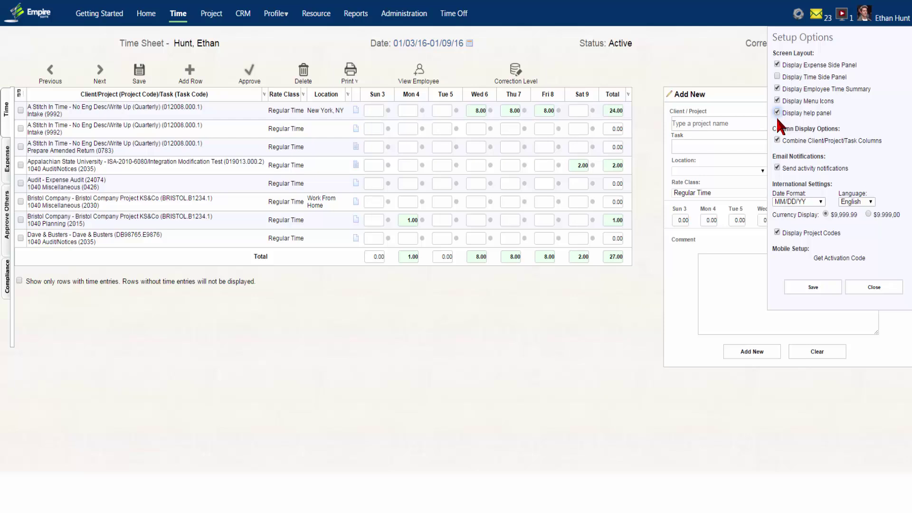
{"action": "left_click", "coordinate": [808, 287]}
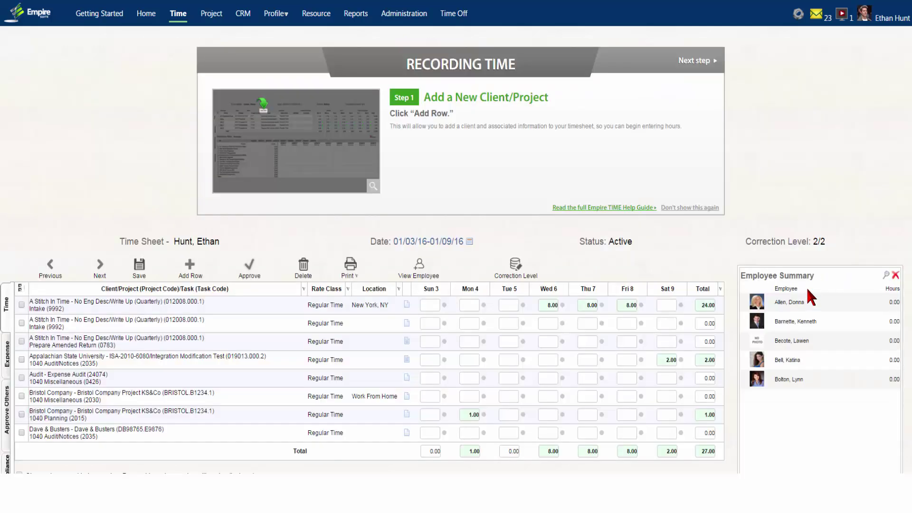